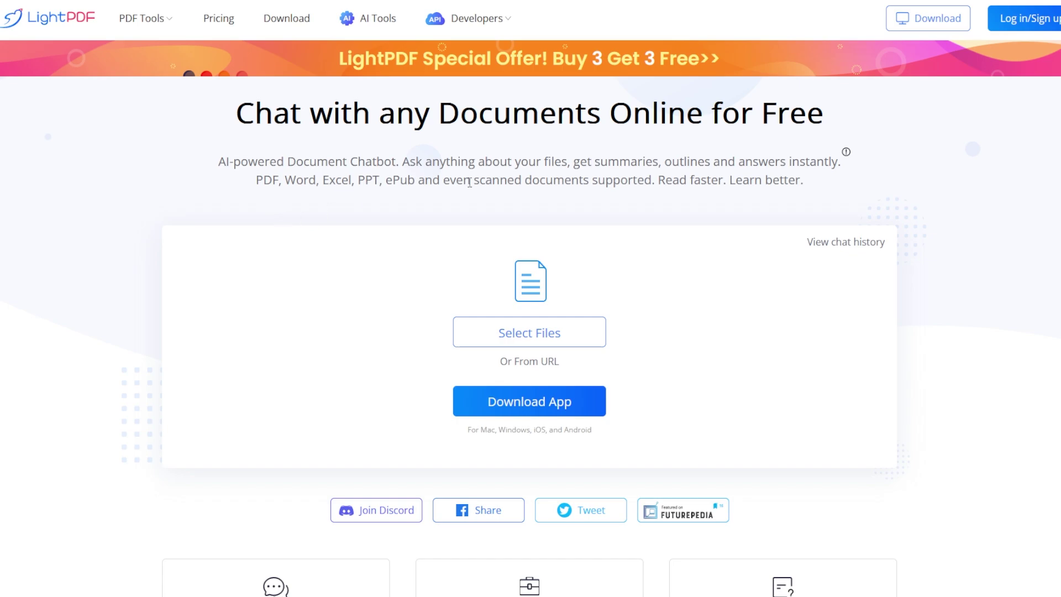
Upload the Windows 11 23H2 Features PDF for AI analysis and wait for its summary
click(529, 333)
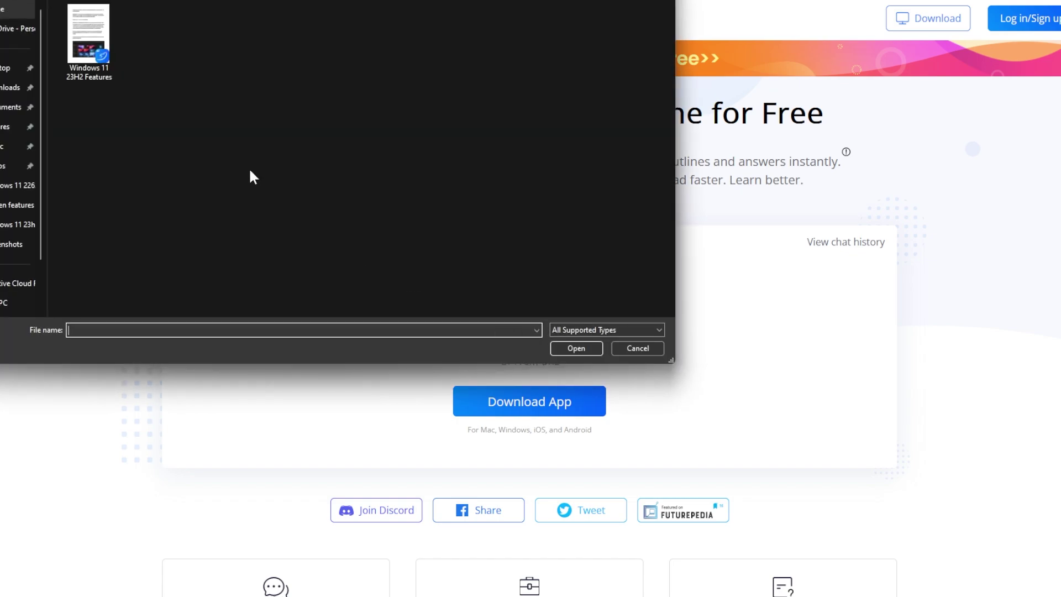
key(Down)
click(576, 348)
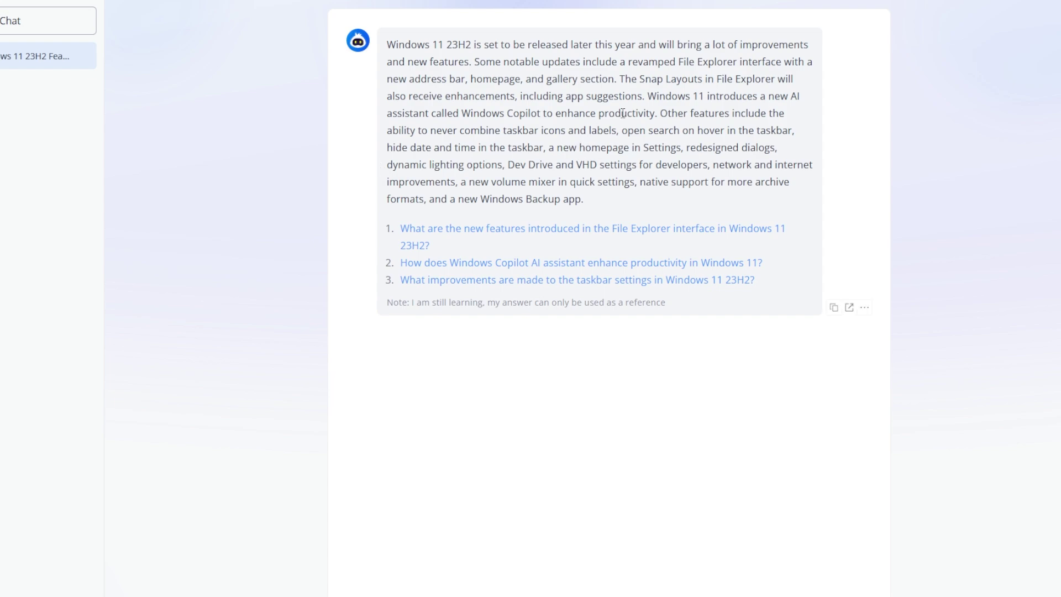
mouse_move(619, 186)
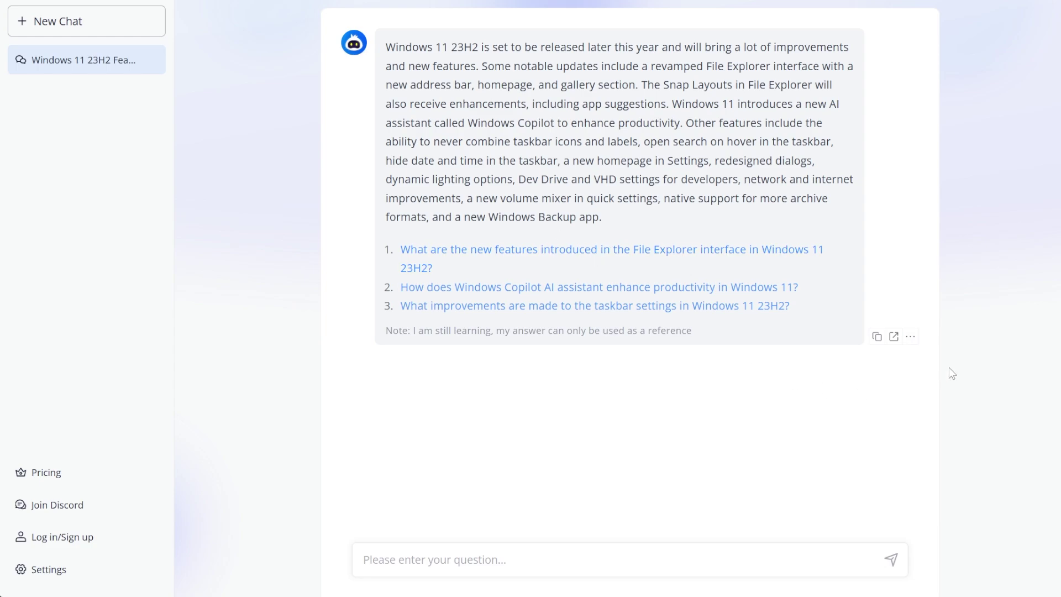
Regenerate the AI's summary of the Windows 11 23H2 document via the more-actions menu
click(910, 335)
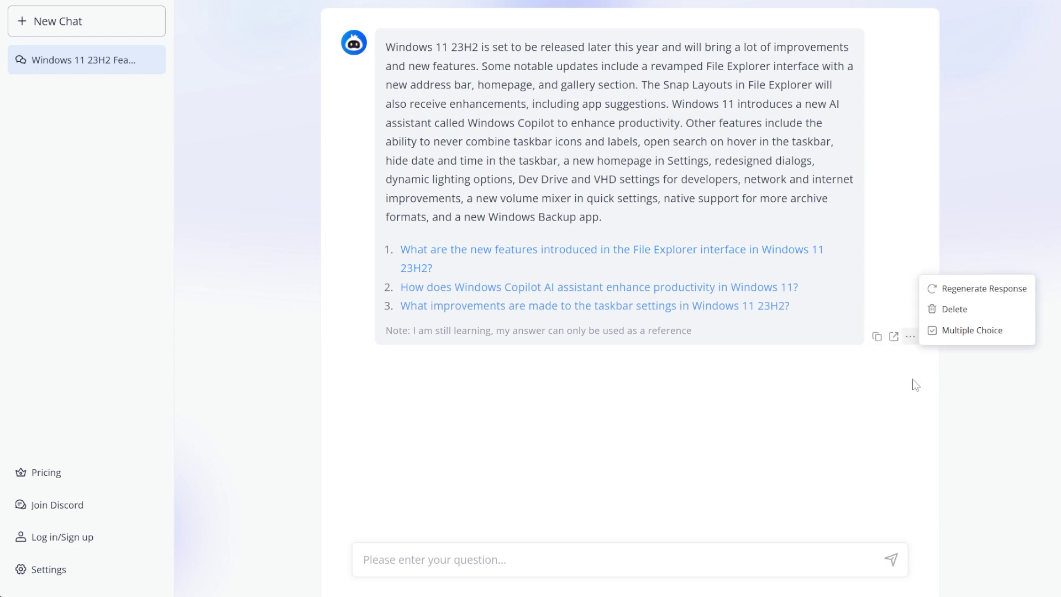
click(974, 291)
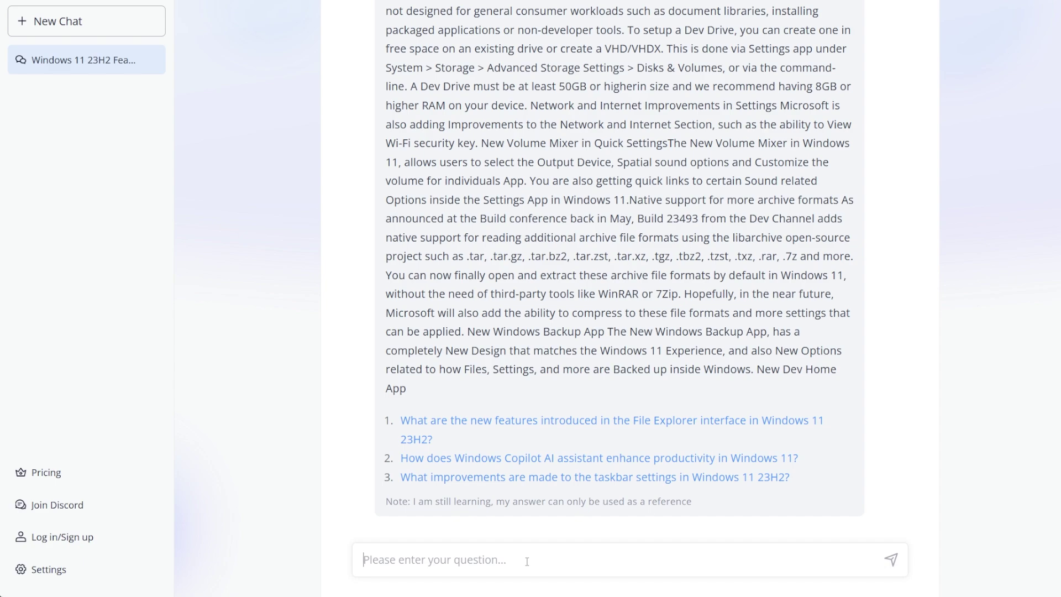
mouse_move(533, 292)
text(Ple)
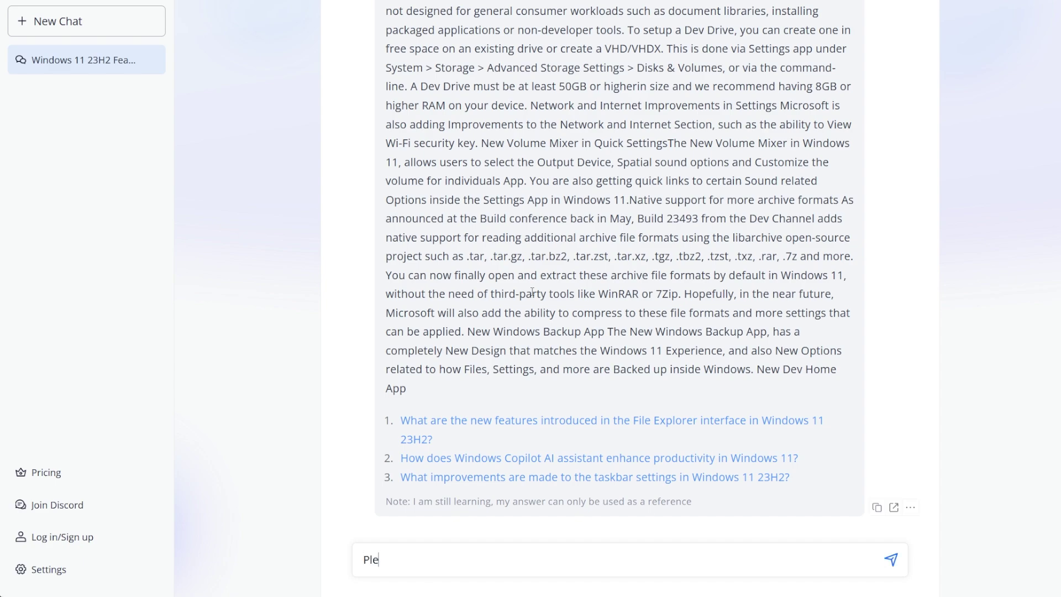
text(ase list Windows)
text( 11 23H2 Fea)
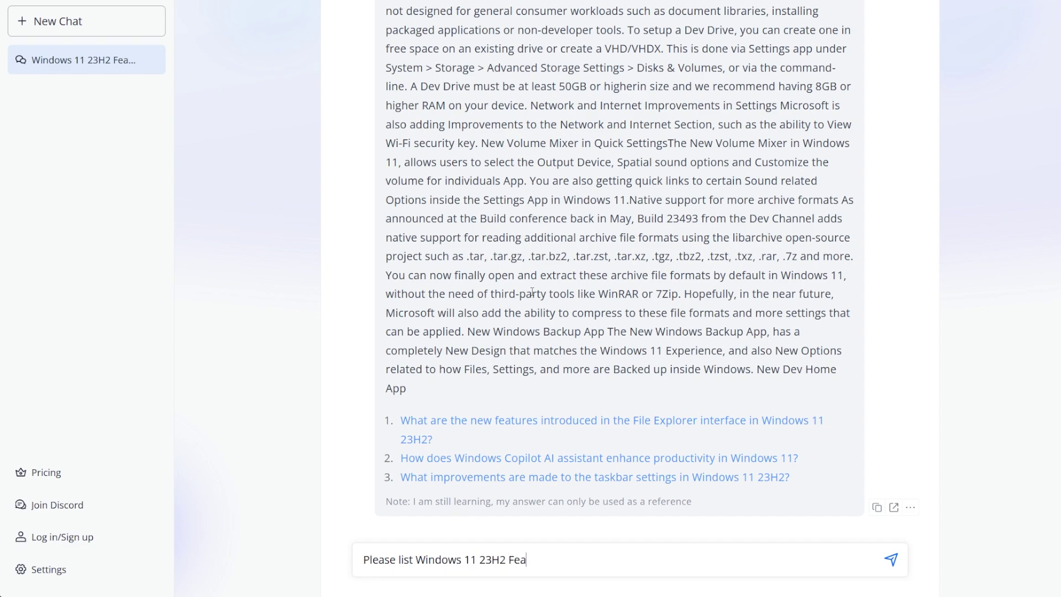
text(tures in a table for)
text(mat)
Send the question asking for Windows 11 23H2 features in a table format
key(Return)
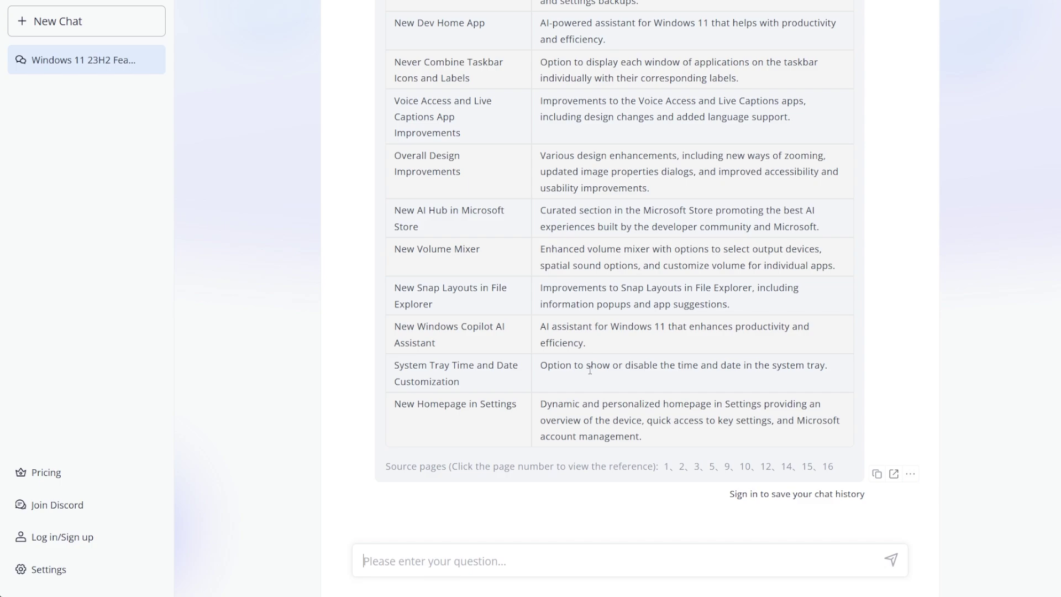
scroll(593, 371, up, 8)
scroll(593, 370, up, 2)
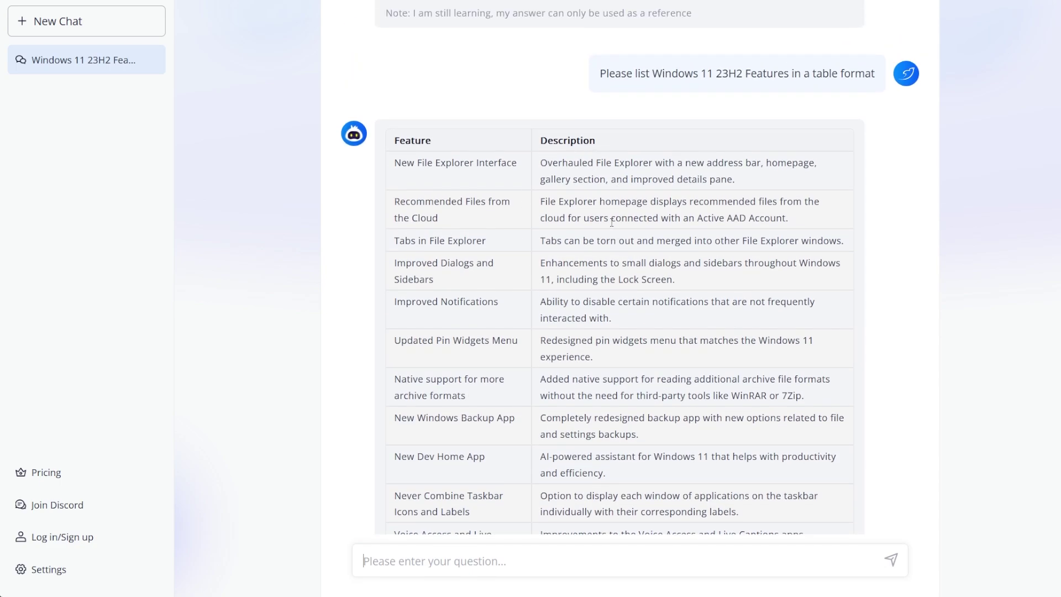
scroll(618, 180, down, 10)
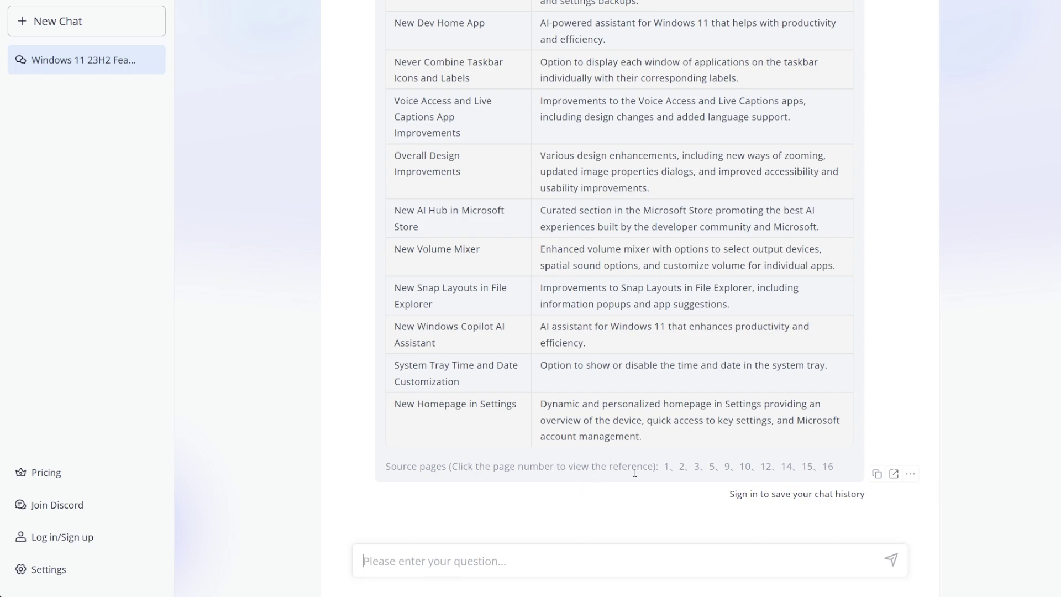
click(715, 467)
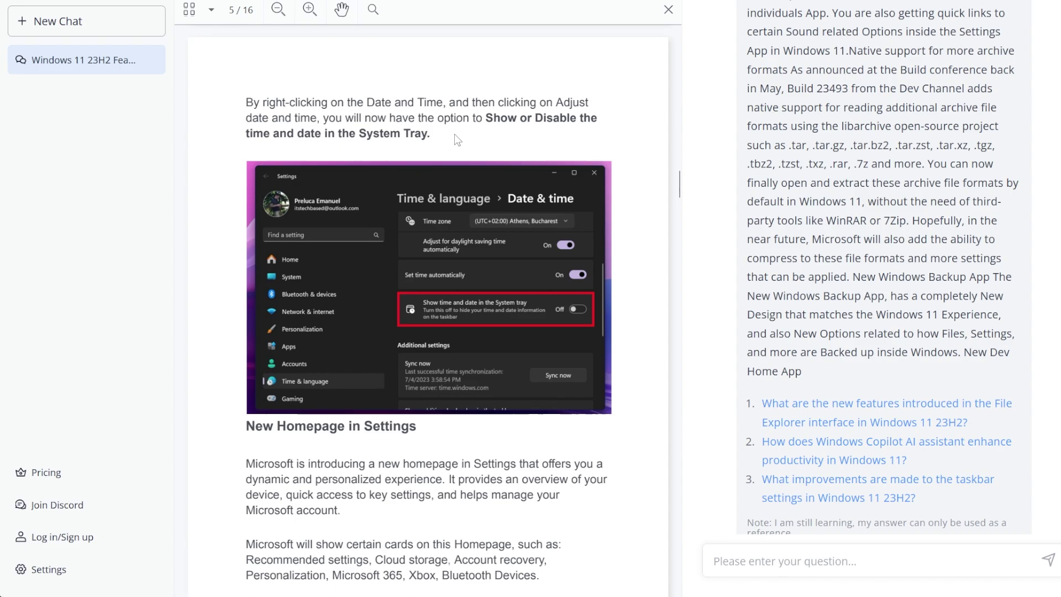
scroll(769, 269, down, 5)
scroll(768, 269, down, 5)
scroll(769, 270, down, 3)
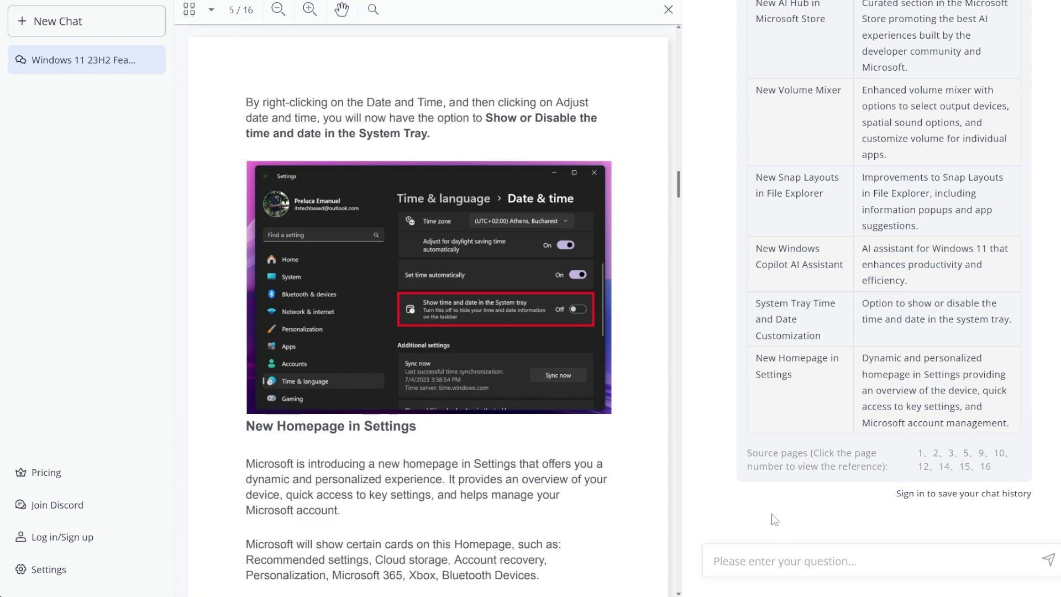
key(Escape)
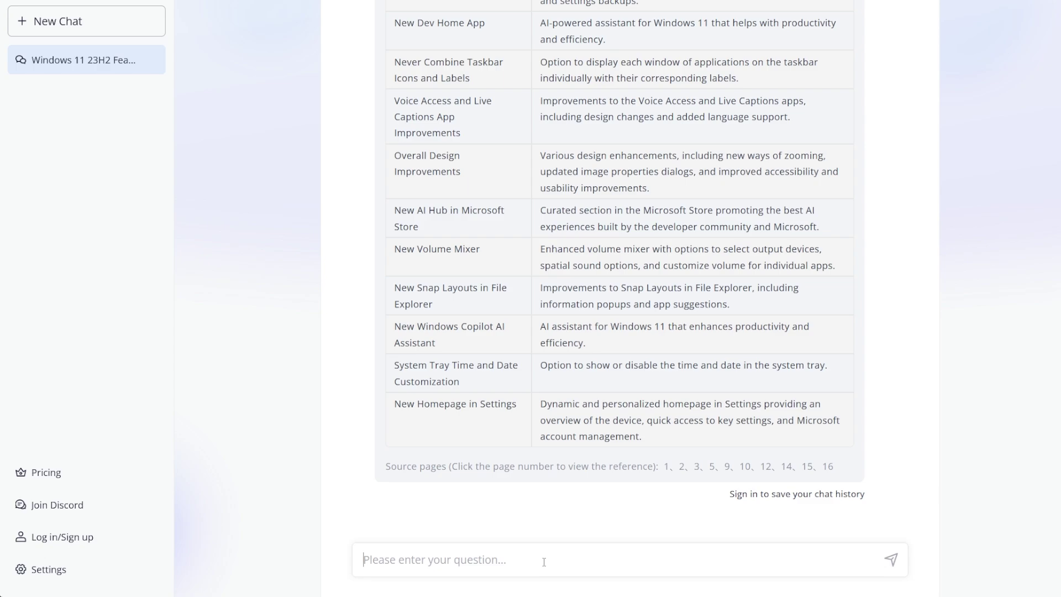
Ask which Windows 11 23H2 feature is the most requested
click(543, 560)
text(W)
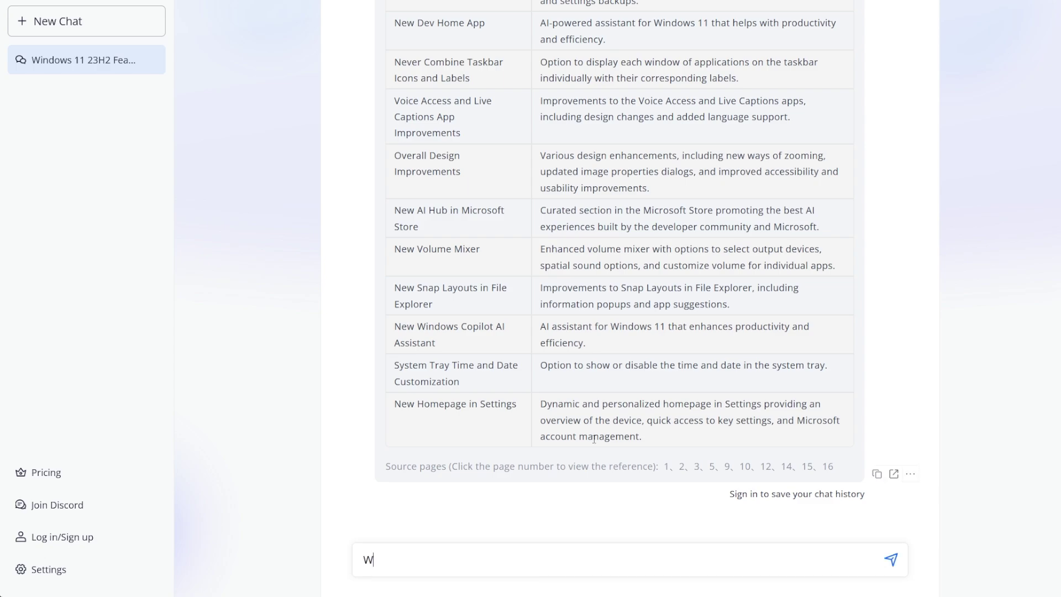
text(hat is the most re)
text(quested new feature from)
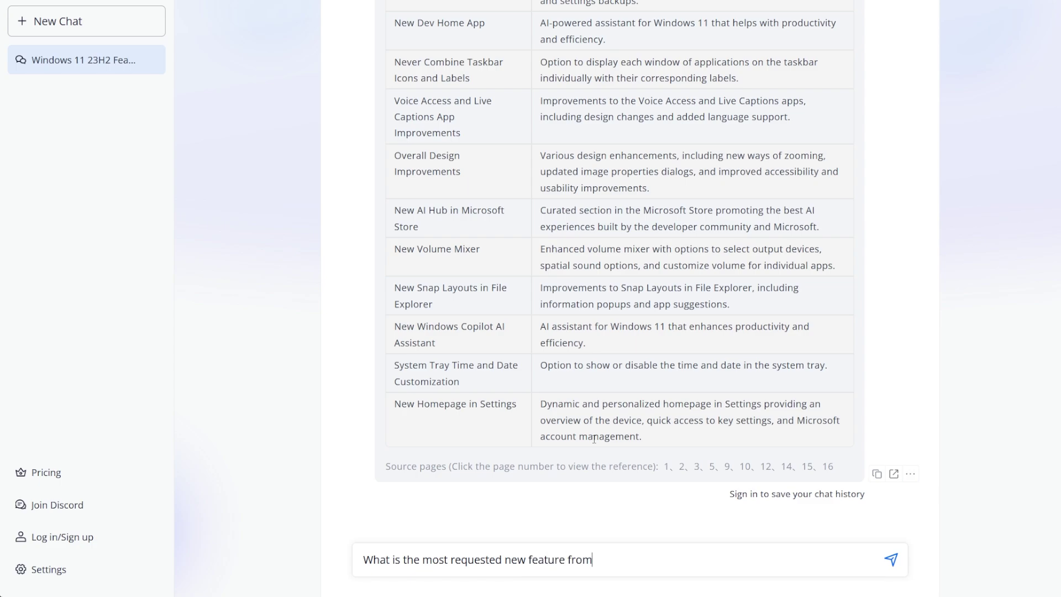
text( Windows 11 23H2)
key(Return)
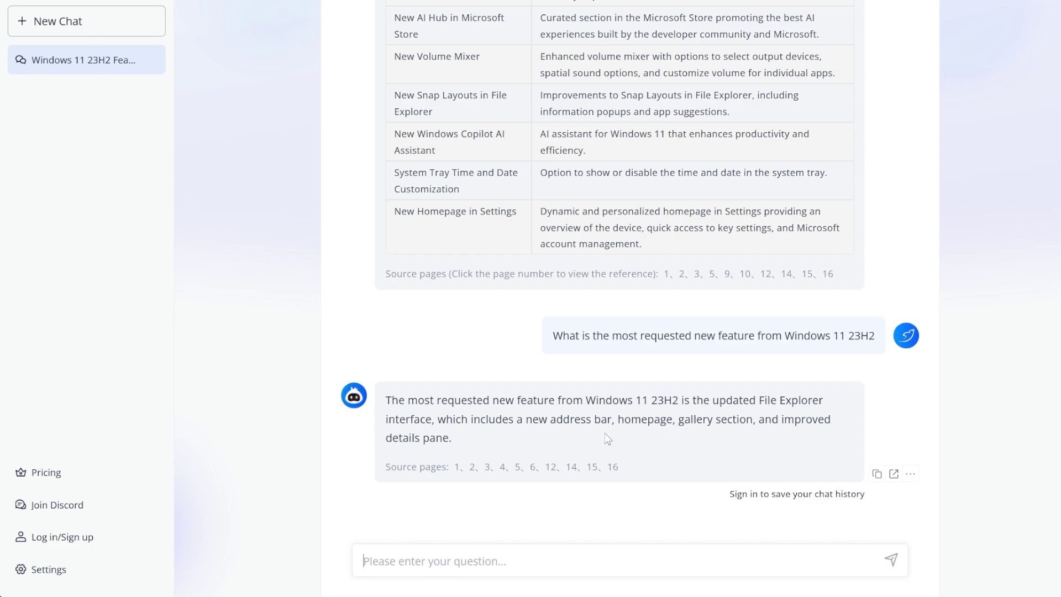
Regenerate the AI's answer about the most requested feature
click(910, 473)
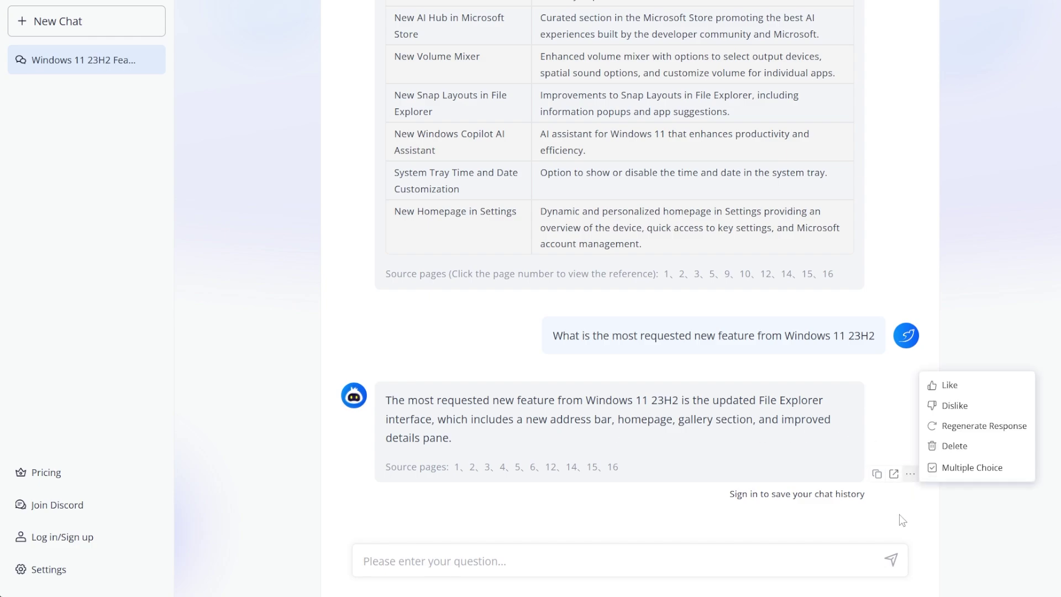
click(971, 426)
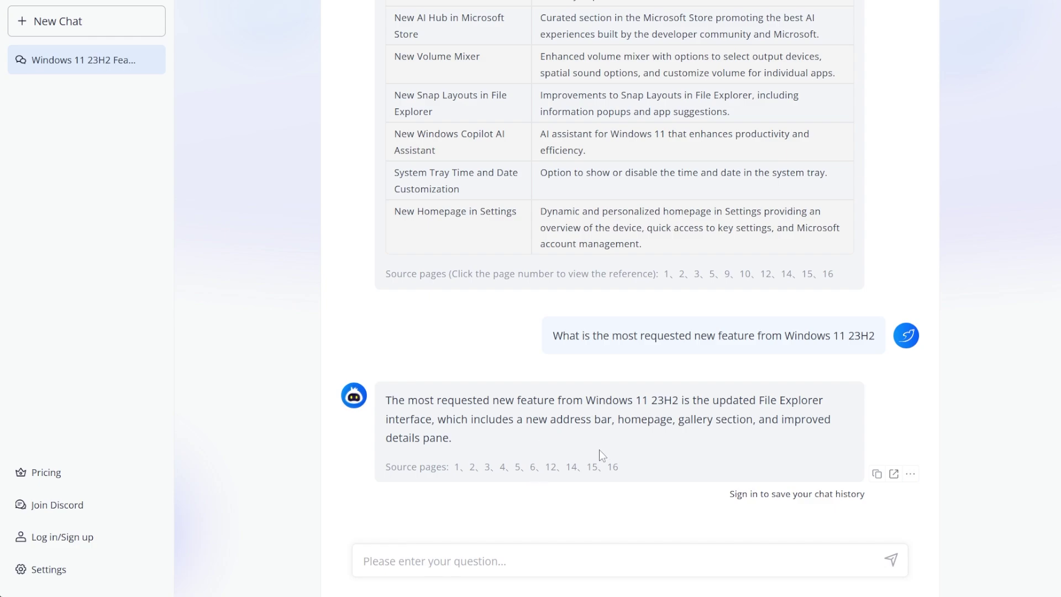
View a cited source page of the answer, then close the page viewer
click(472, 467)
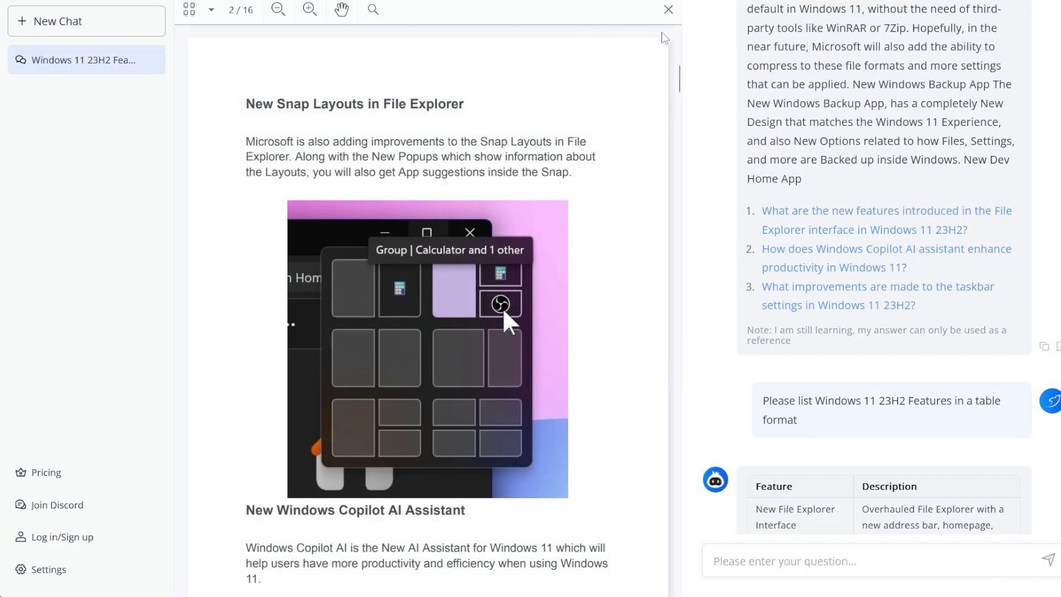
click(668, 10)
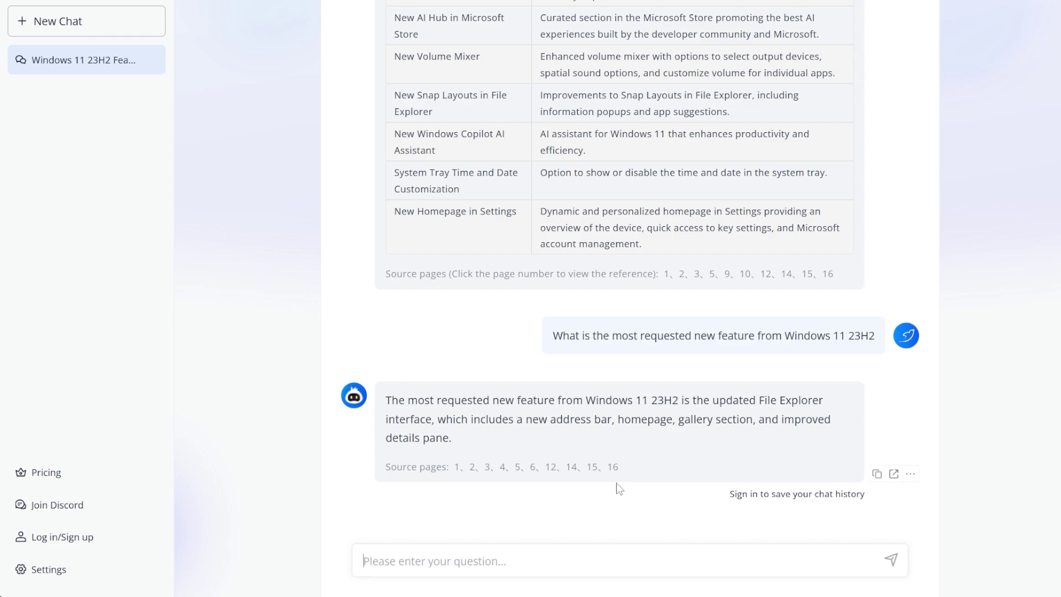
scroll(618, 488, up, 5)
scroll(501, 278, up, 5)
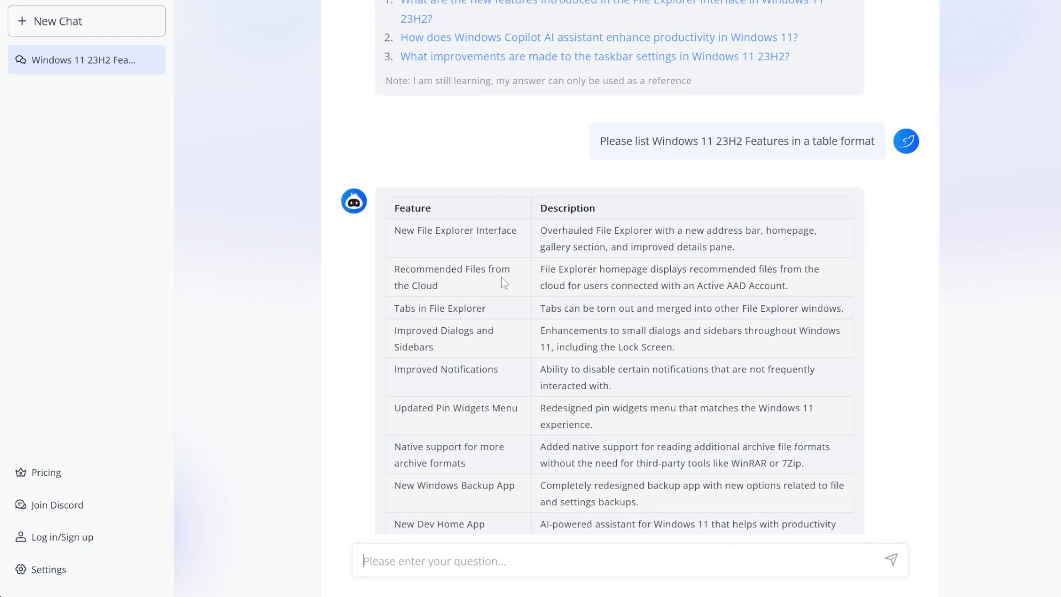
scroll(502, 277, down, 10)
scroll(541, 364, down, 3)
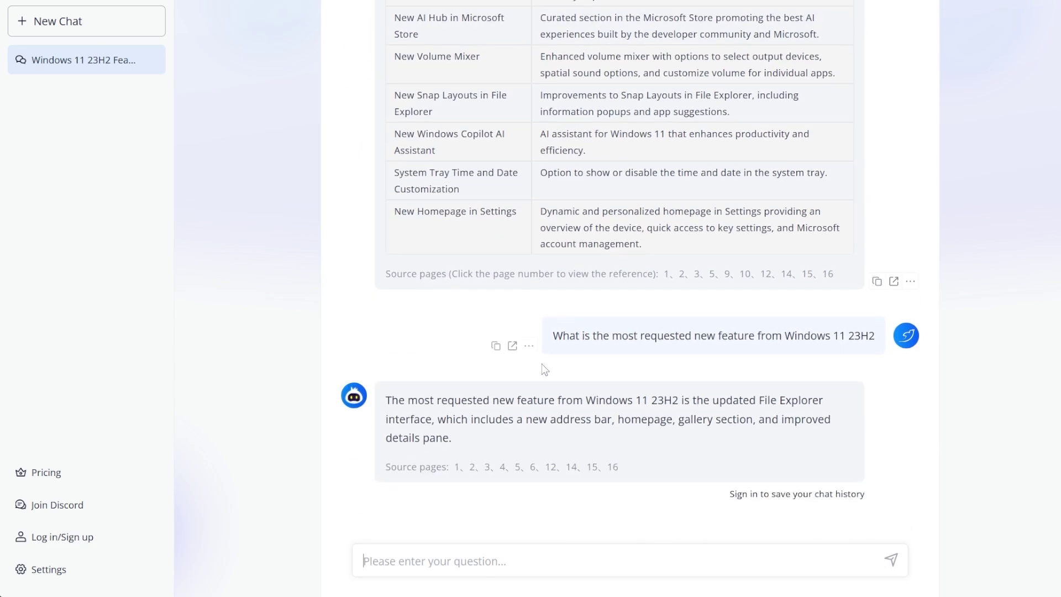